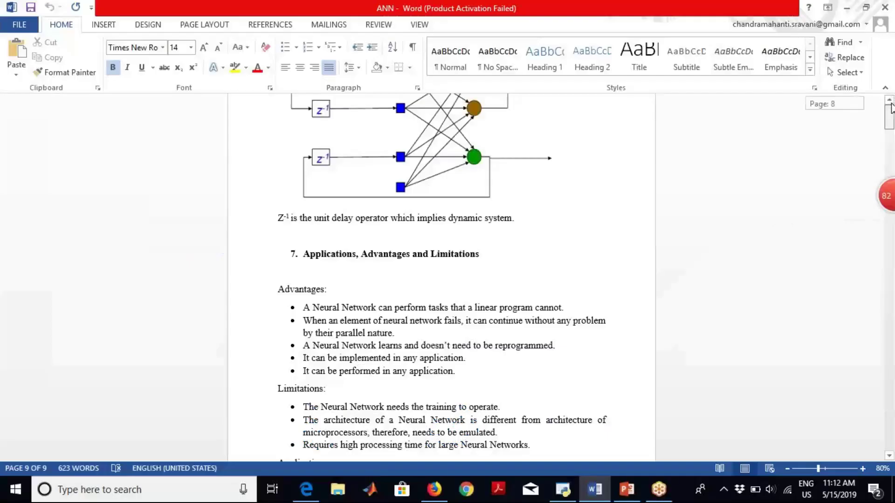
drag(891, 105, 889, 102)
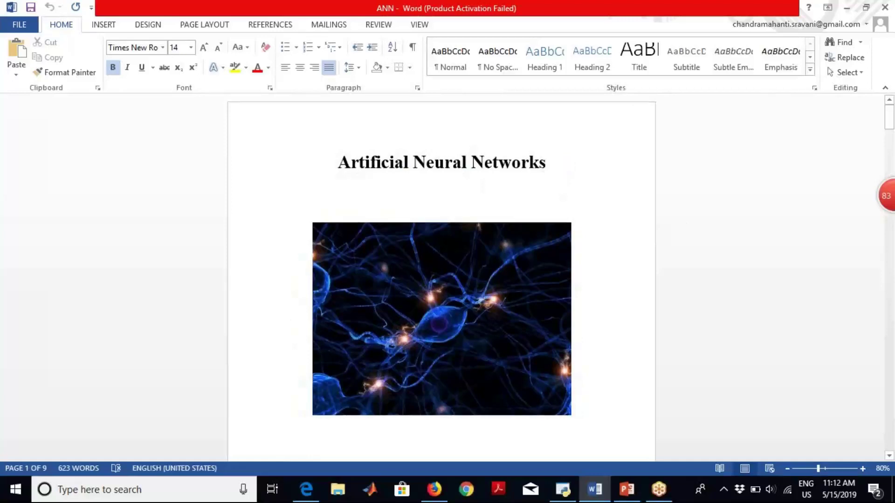
scroll(555, 164, down, 3)
scroll(448, 280, down, 3)
scroll(448, 279, down, 2)
scroll(447, 279, down, 2)
scroll(447, 280, down, 2)
- Highlight the eight Agenda topics on page two, then clear the selection
drag(445, 334, 305, 247)
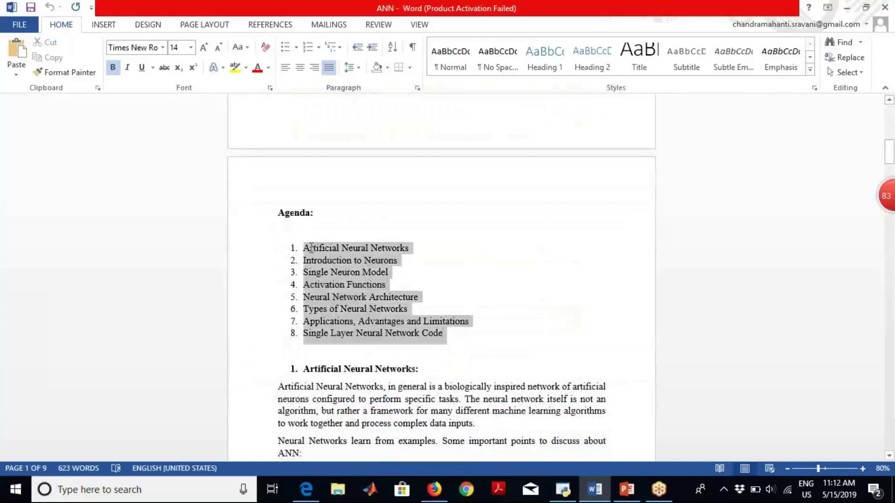
click(449, 341)
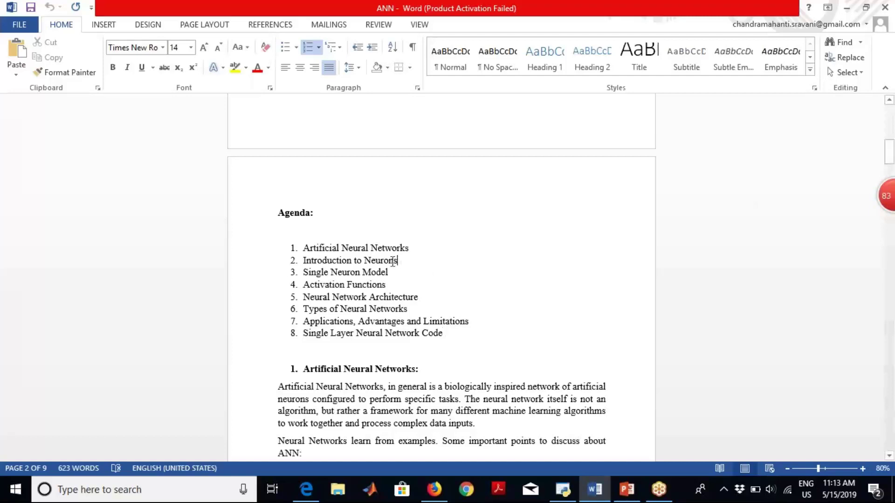
drag(400, 261, 333, 265)
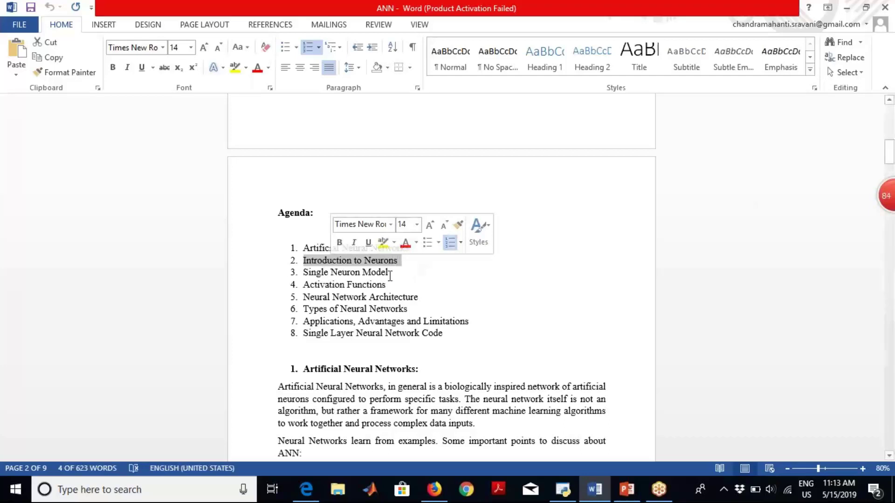
click(391, 272)
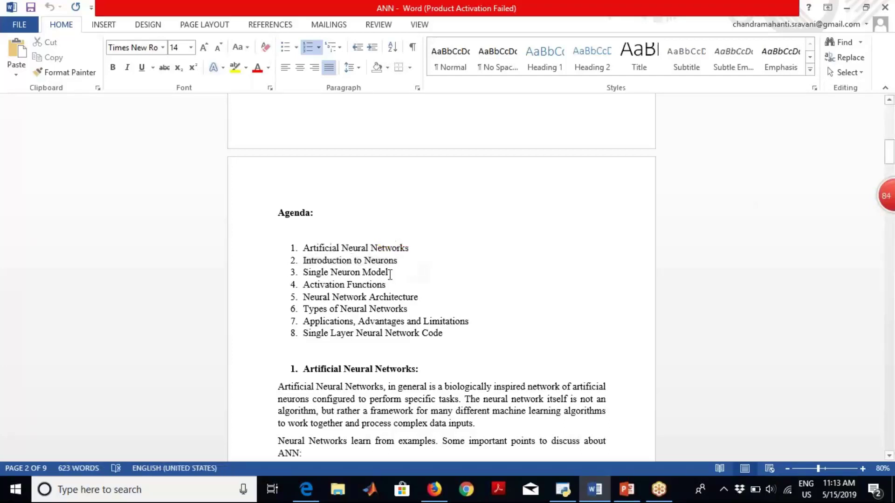
drag(392, 272, 305, 273)
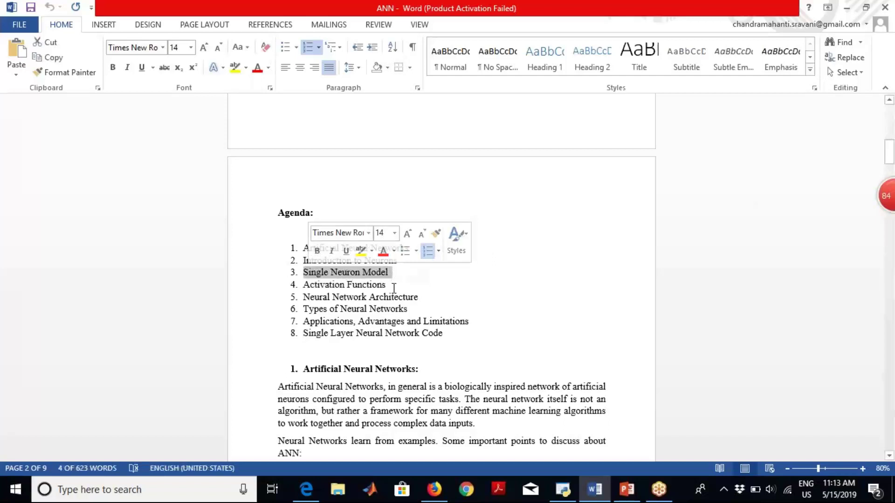
drag(390, 286, 303, 285)
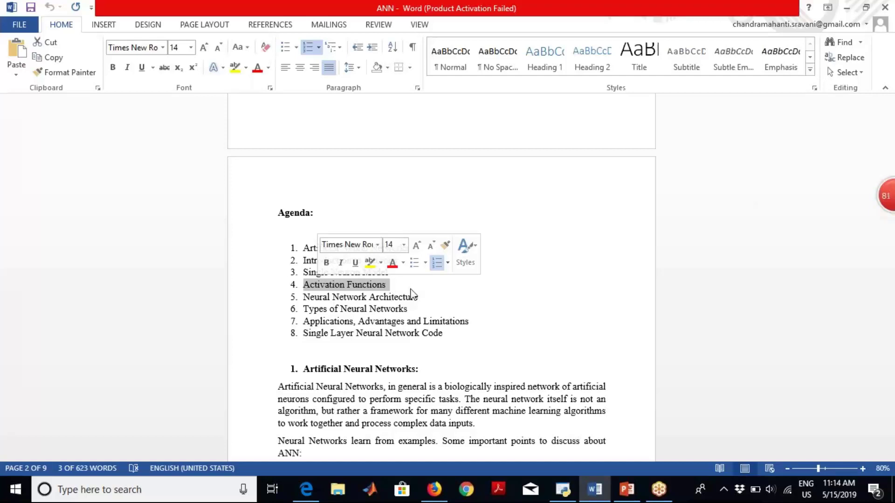
scroll(415, 289, down, 1)
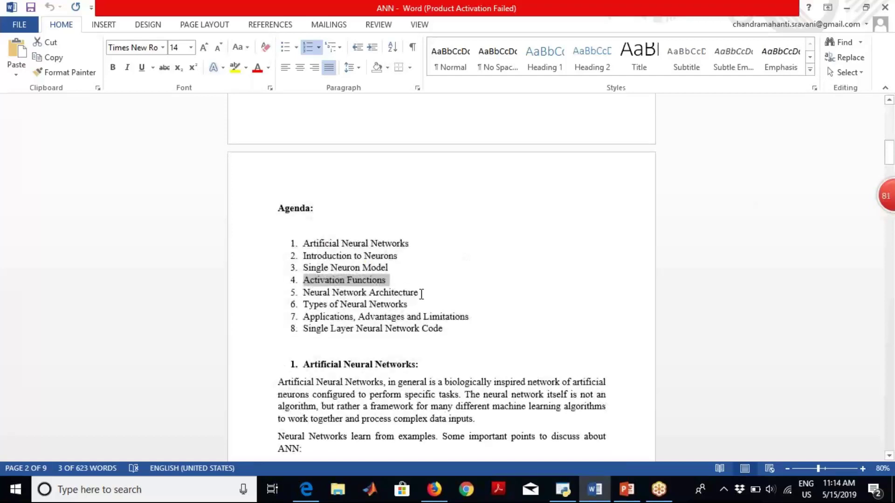
- Select the Neural Network Architecture line on page six
drag(420, 292, 304, 292)
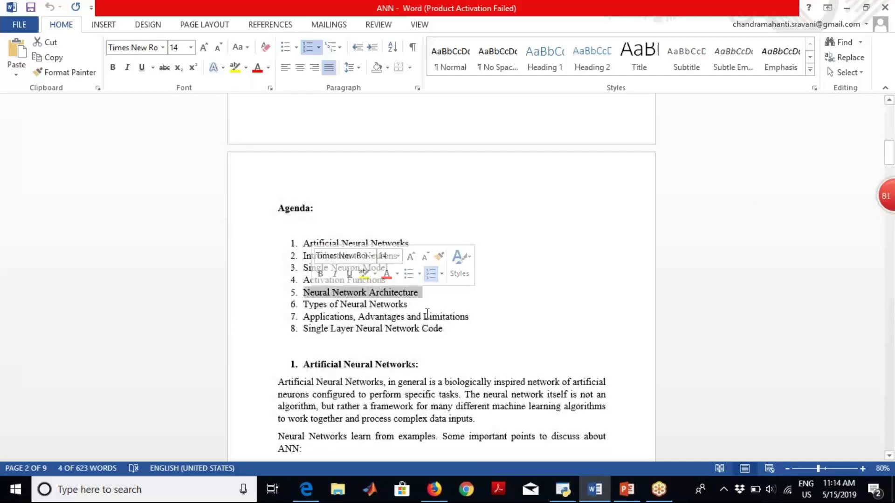
scroll(426, 315, down, 3)
scroll(427, 314, down, 5)
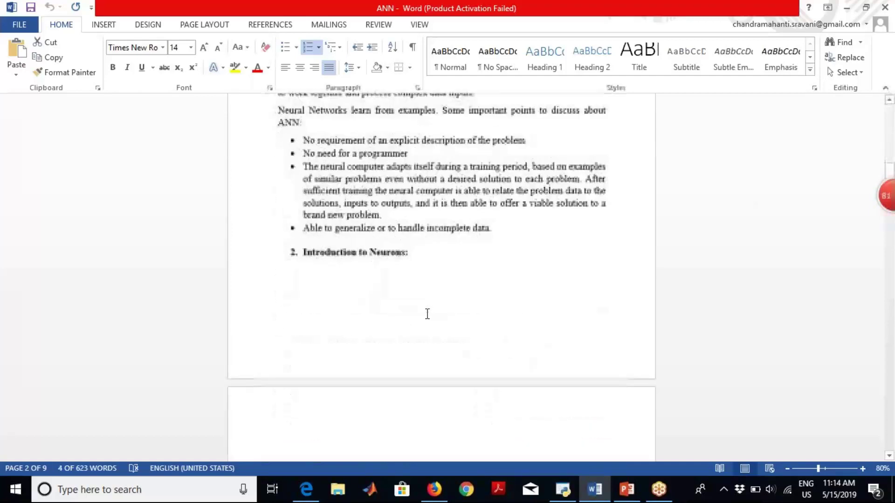
scroll(426, 315, down, 3)
scroll(426, 314, down, 5)
scroll(426, 314, down, 5)
scroll(427, 314, down, 5)
scroll(427, 314, down, 4)
scroll(427, 314, up, 3)
scroll(426, 314, up, 2)
scroll(426, 314, up, 2)
scroll(427, 314, up, 2)
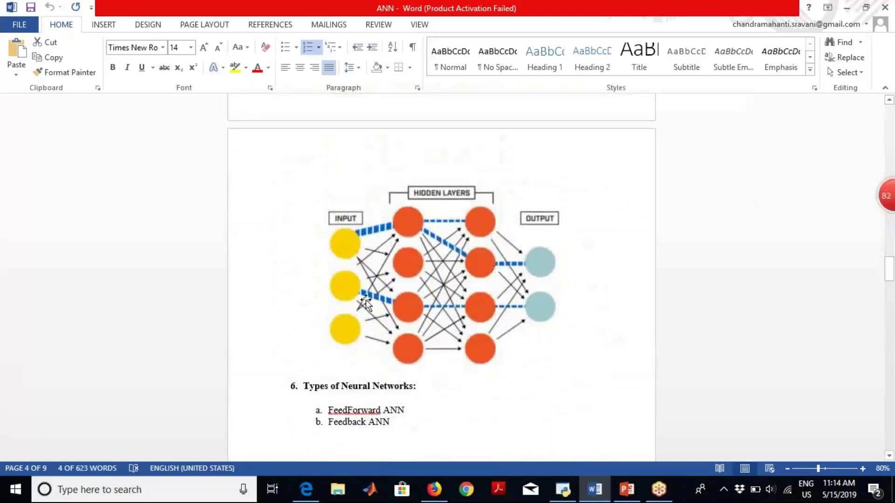
scroll(365, 300, up, 1)
scroll(365, 300, up, 3)
scroll(366, 300, up, 3)
scroll(366, 301, up, 3)
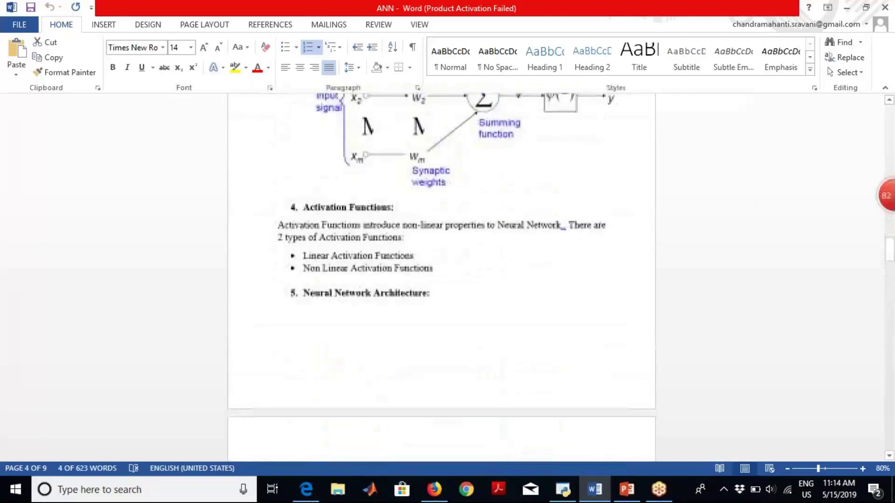
scroll(366, 300, up, 3)
scroll(490, 280, up, 1)
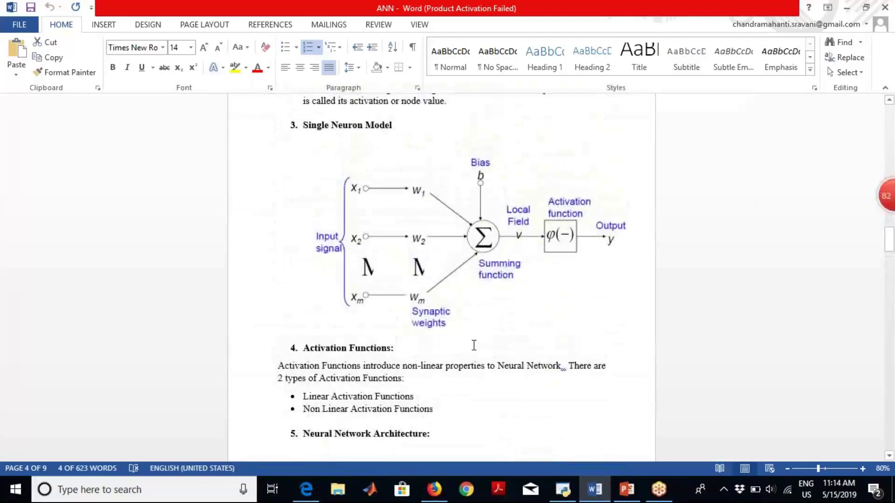
scroll(473, 346, down, 4)
scroll(474, 345, down, 3)
scroll(473, 345, down, 4)
scroll(473, 345, down, 2)
scroll(473, 345, down, 2)
scroll(473, 345, down, 1)
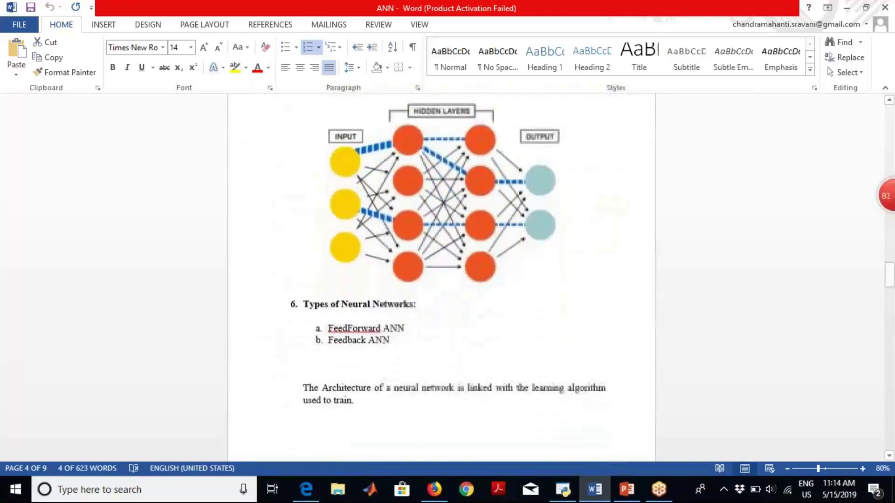
scroll(474, 346, down, 1)
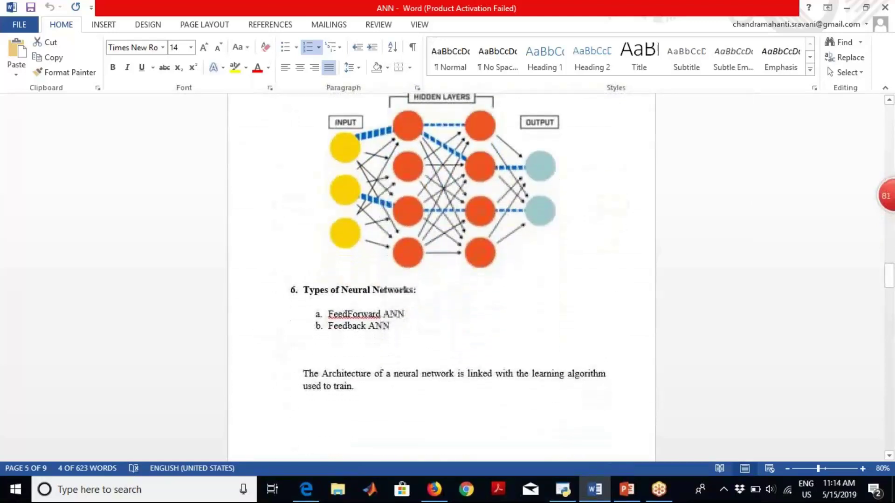
scroll(474, 345, down, 1)
scroll(474, 345, down, 2)
scroll(473, 346, down, 2)
scroll(473, 346, down, 1)
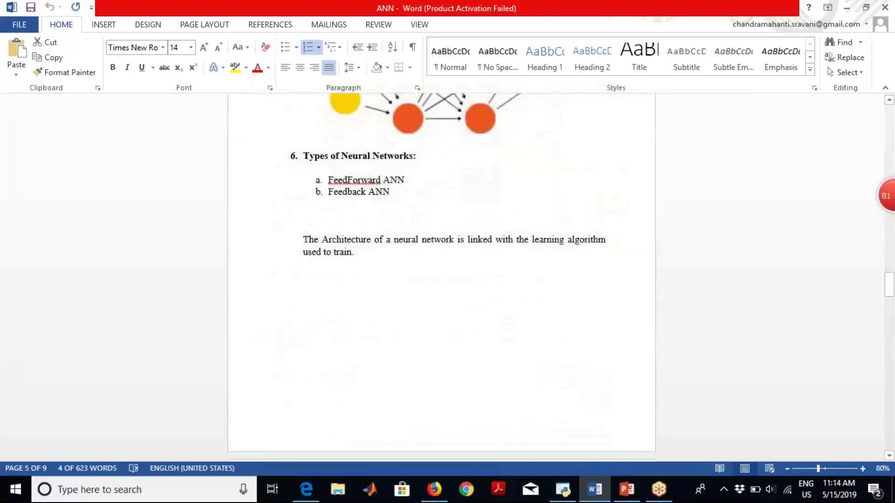
scroll(473, 346, down, 1)
scroll(474, 345, down, 1)
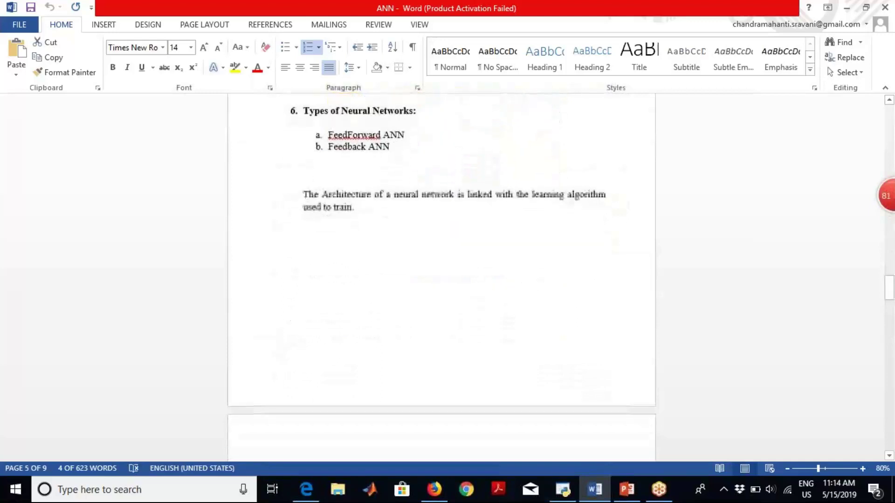
scroll(473, 345, down, 2)
scroll(473, 346, down, 1)
scroll(473, 345, down, 2)
scroll(474, 346, down, 2)
scroll(473, 345, down, 1)
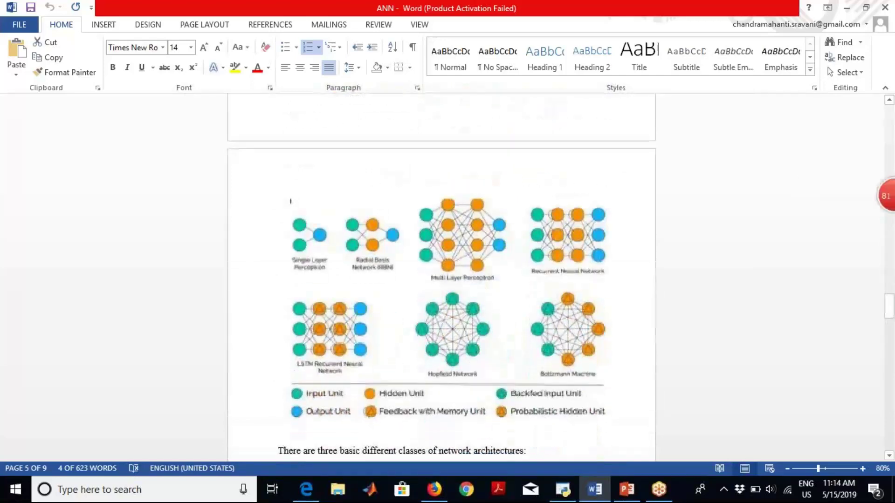
scroll(473, 345, down, 1)
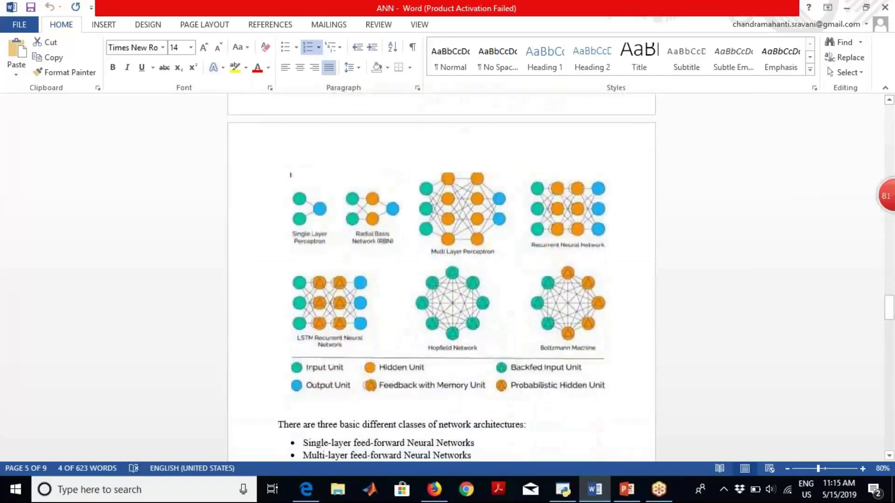
scroll(473, 345, down, 1)
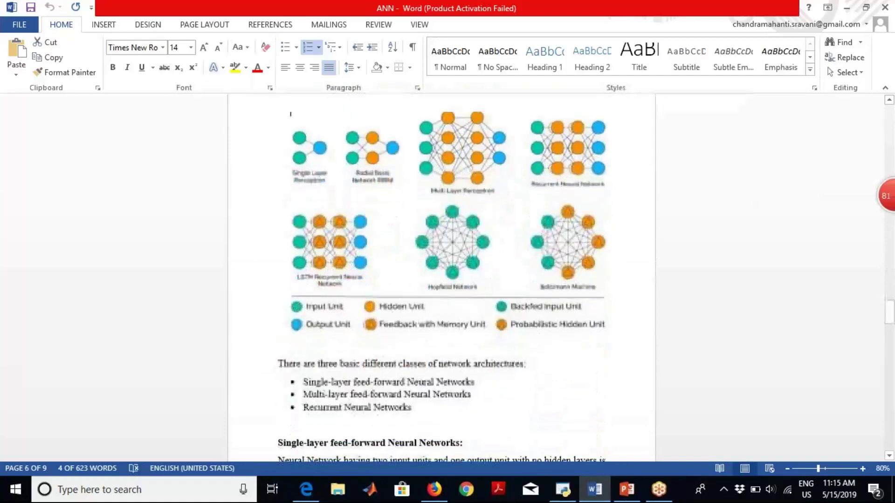
scroll(473, 346, down, 1)
scroll(473, 345, down, 1)
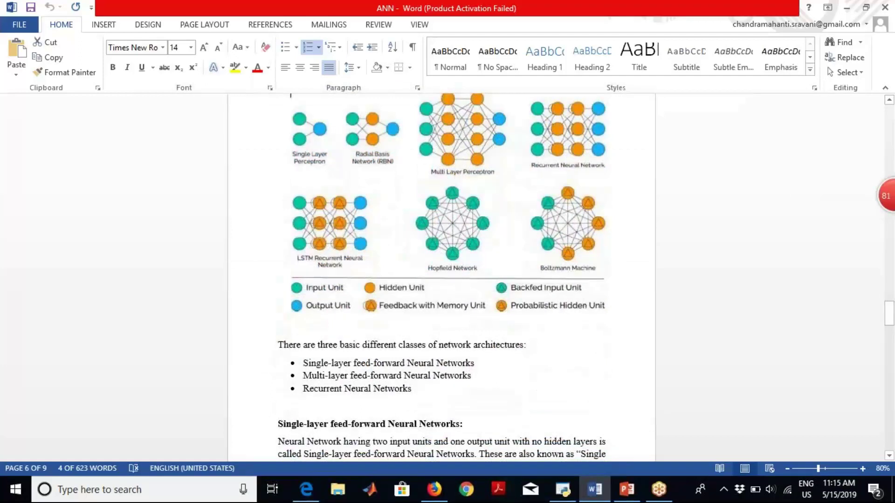
scroll(474, 345, down, 1)
drag(420, 361, 354, 330)
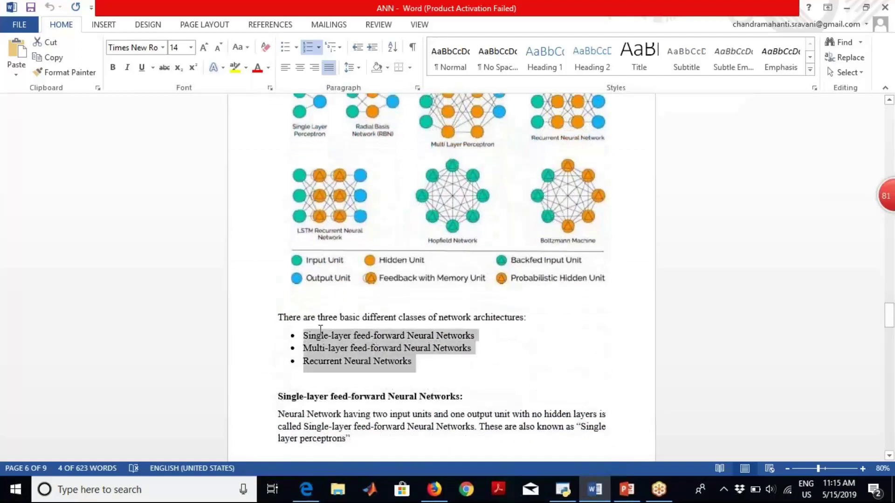
scroll(447, 281, down, 3)
scroll(447, 280, down, 2)
scroll(448, 280, down, 2)
scroll(448, 279, down, 4)
scroll(448, 279, down, 4)
scroll(448, 280, down, 5)
scroll(448, 280, down, 4)
scroll(447, 280, down, 4)
scroll(447, 279, up, 3)
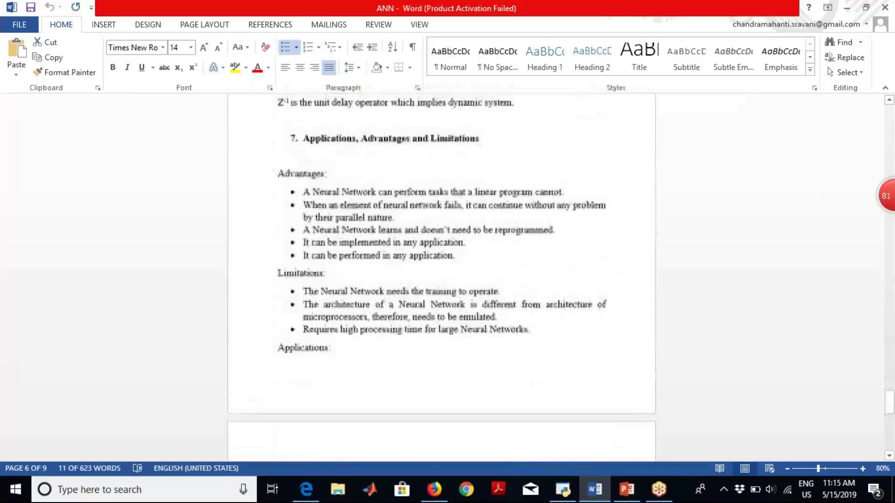
scroll(448, 279, up, 1)
scroll(447, 280, up, 1)
mouse_move(482, 179)
mouse_down()
mouse_move(294, 173)
mouse_move(303, 181)
mouse_up()
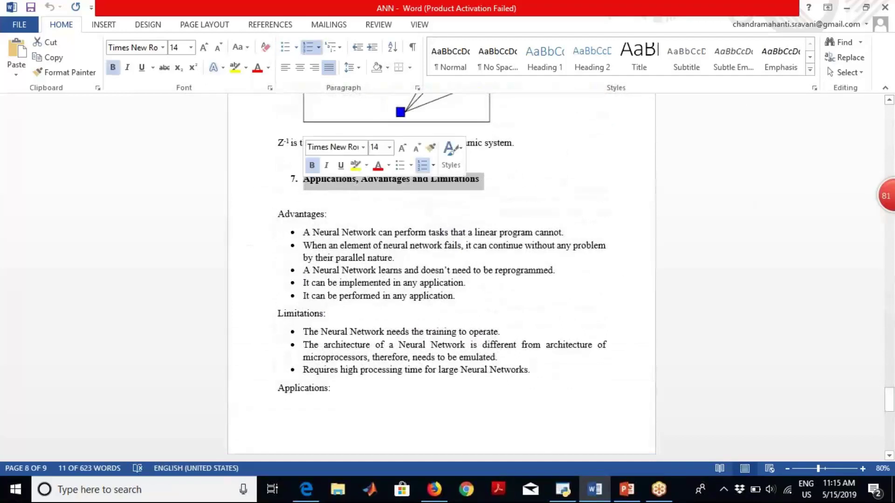
- Deselect the Applications, Advantages and Limitations heading
click(344, 210)
scroll(447, 280, down, 5)
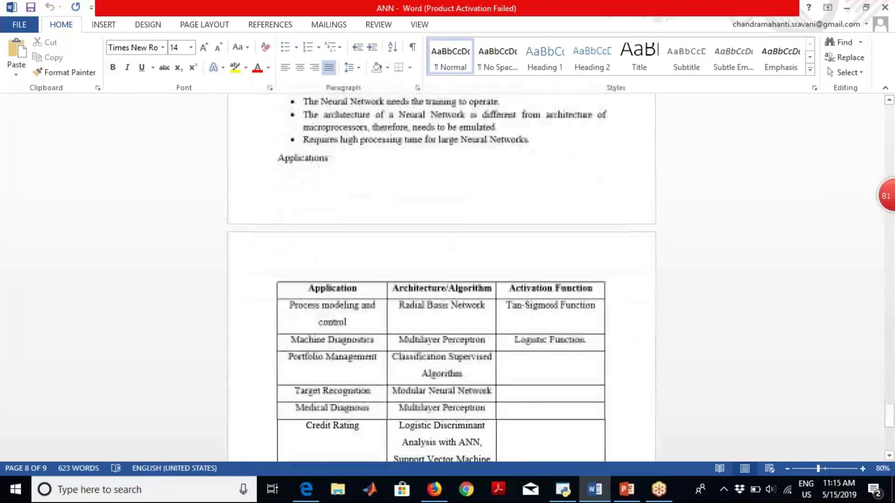
scroll(448, 280, down, 2)
scroll(447, 280, down, 3)
scroll(448, 280, down, 2)
scroll(448, 280, down, 2)
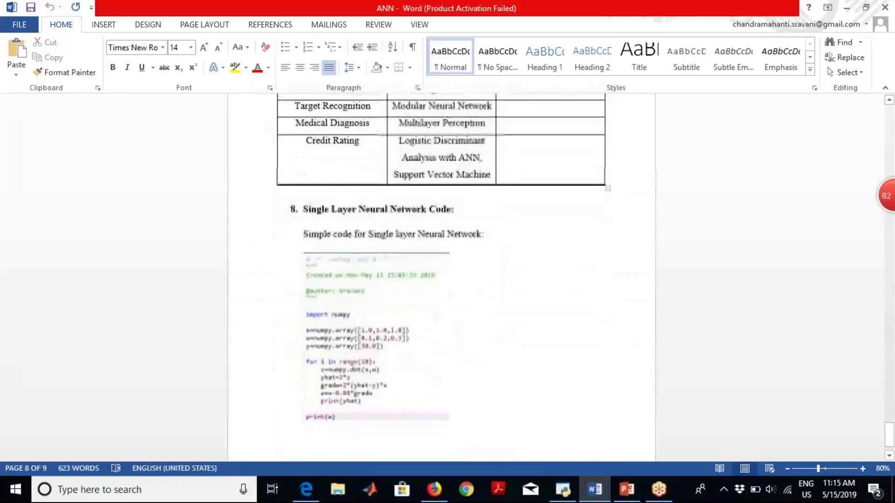
- Highlight the Single Layer Neural Network Code heading and code image, then switch to Spyder
drag(455, 209, 303, 208)
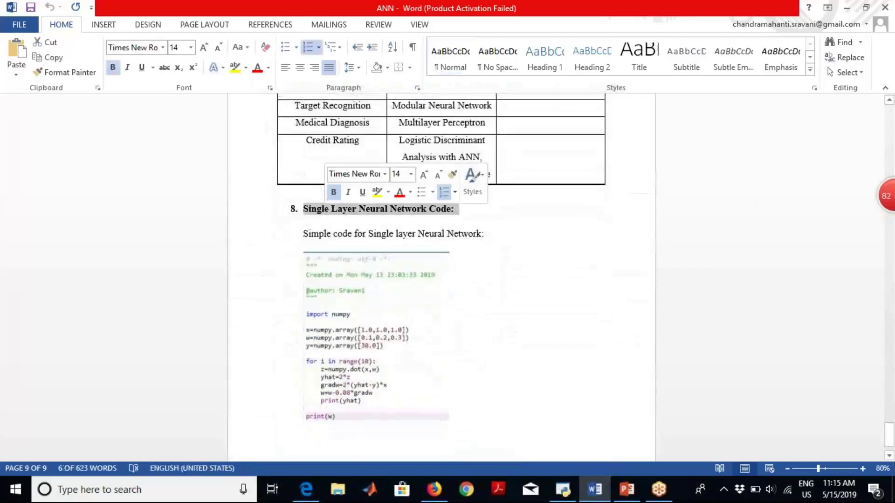
click(383, 277)
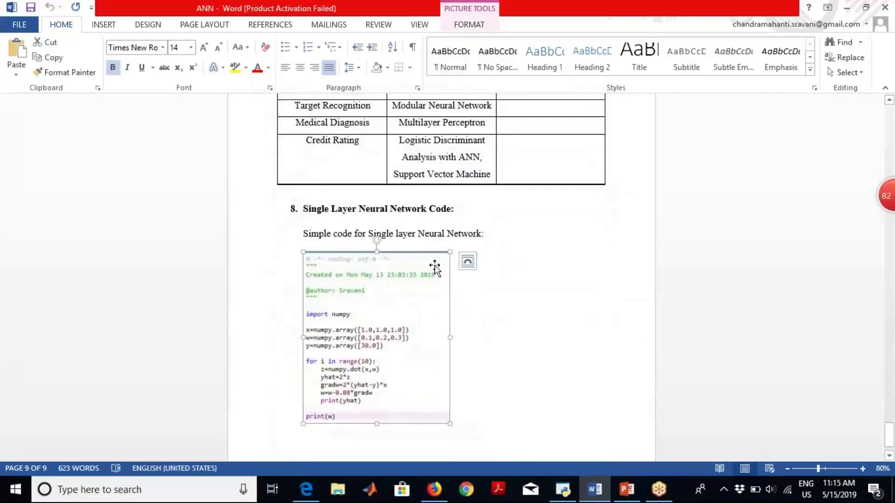
click(510, 237)
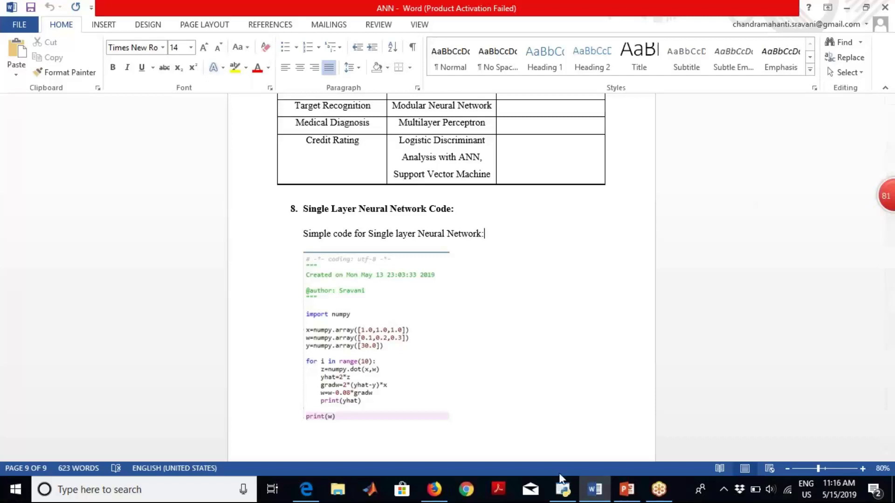
click(563, 489)
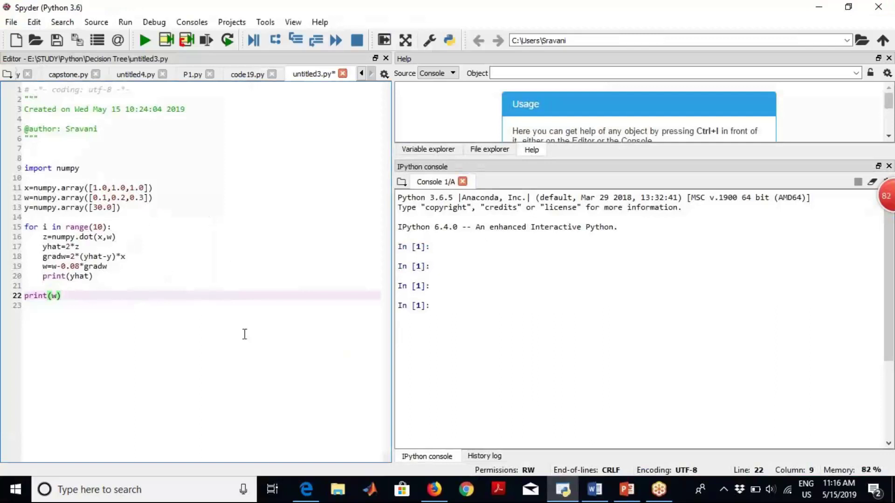
- Go back from the Spyder script to the Word document's code section
click(594, 489)
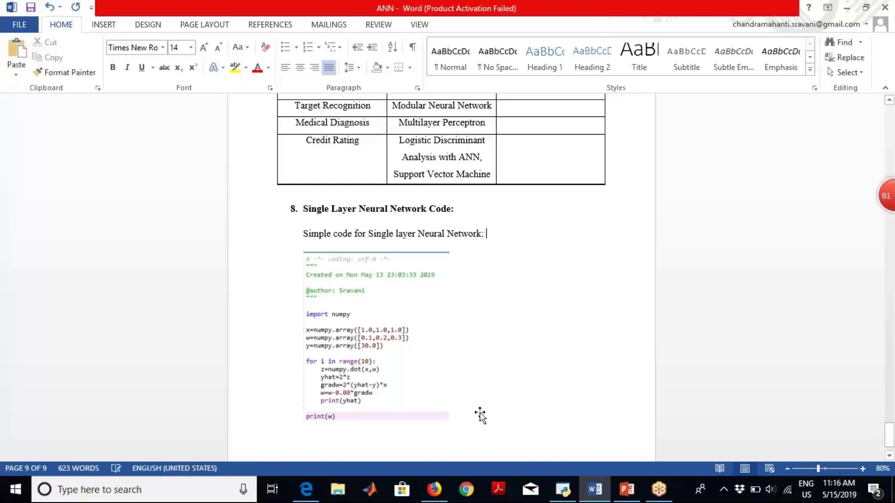
scroll(480, 415, down, 1)
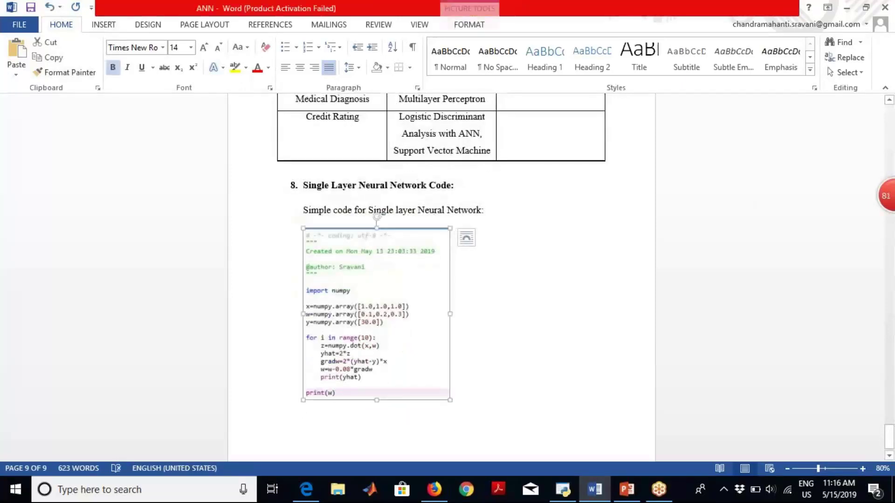
click(392, 316)
click(486, 387)
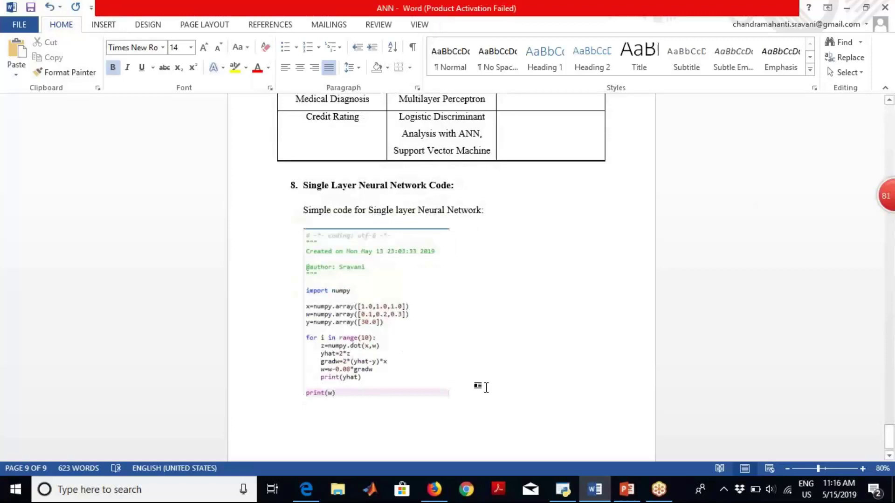